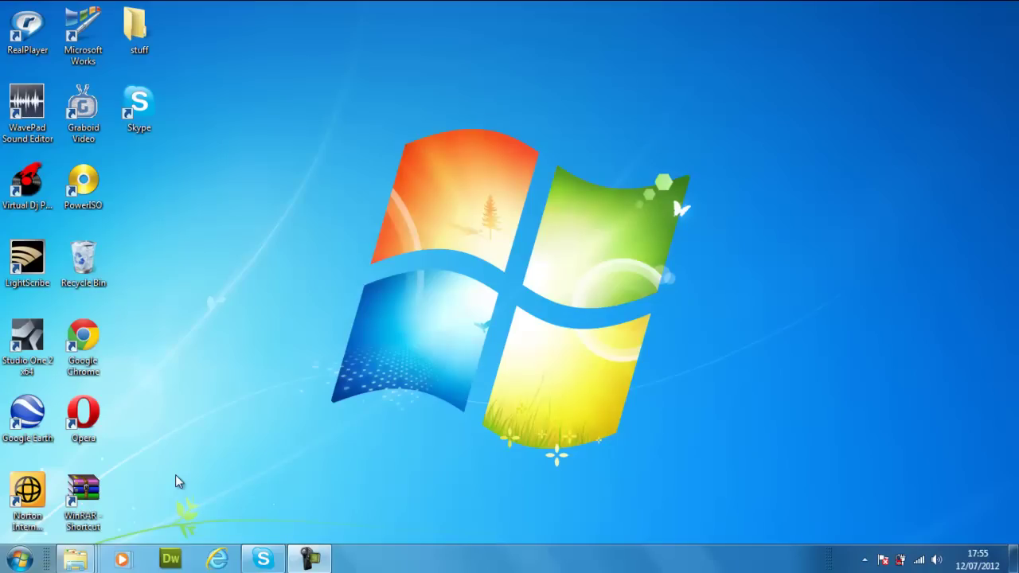
{"action": "left_click", "coordinate": [19, 558]}
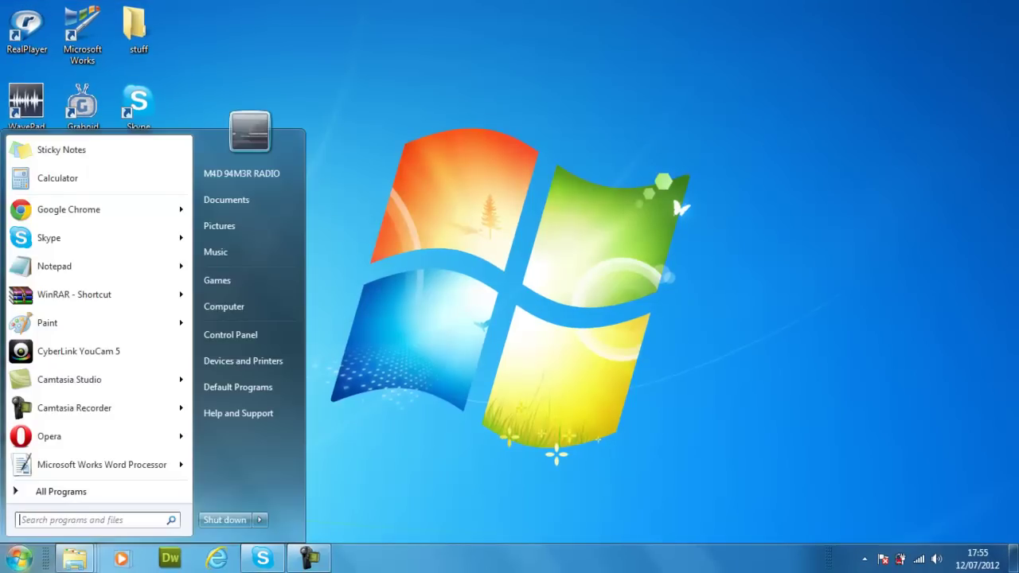
{"action": "left_click", "coordinate": [95, 217]}
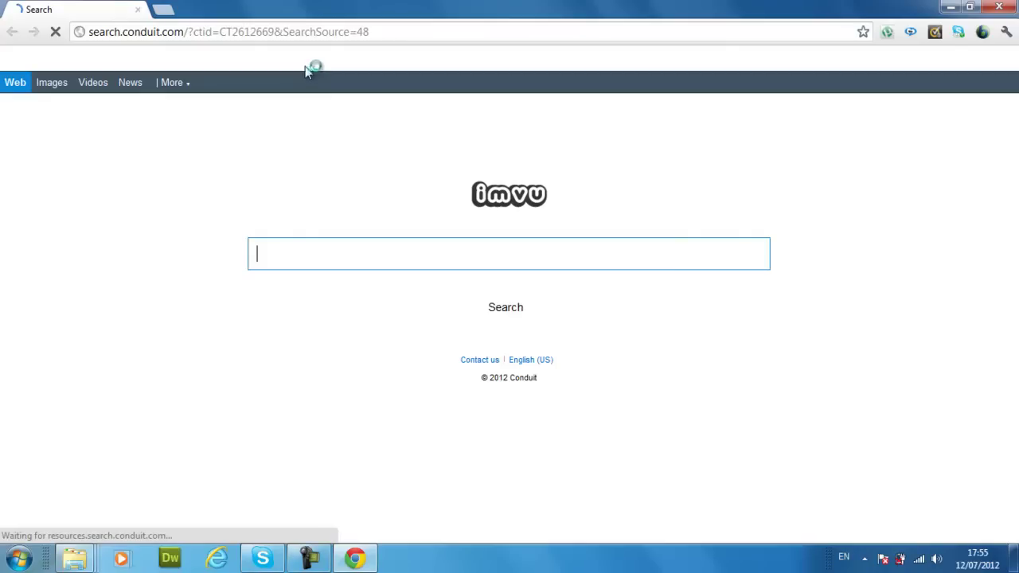
{"action": "left_click", "coordinate": [309, 33]}
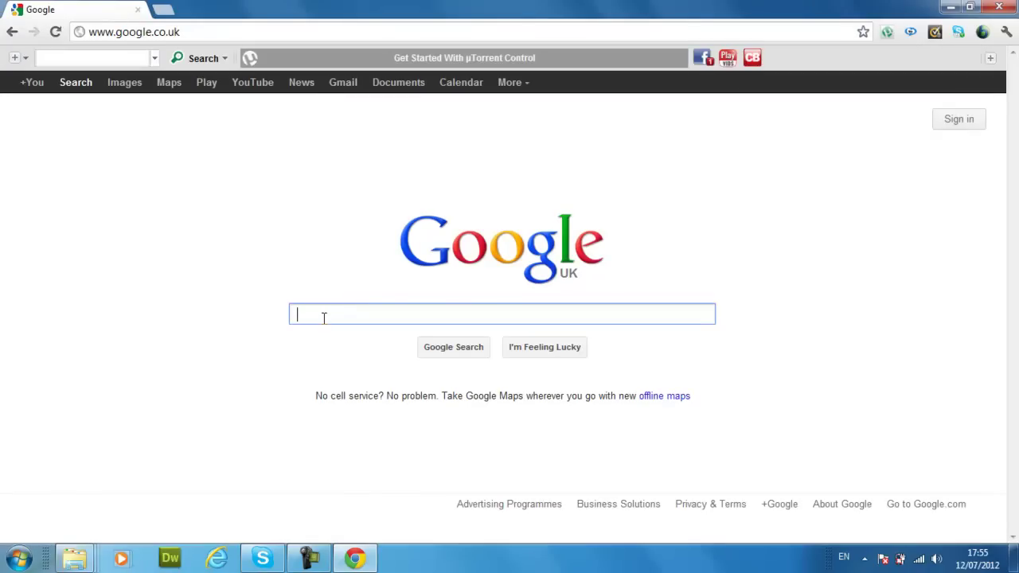
{"action": "type", "text": "torrentz"}
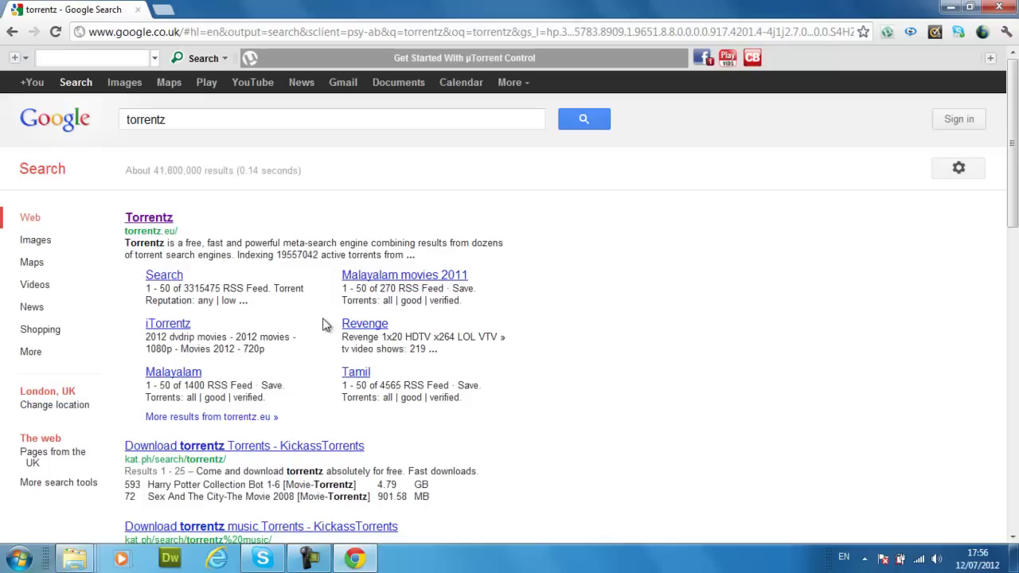
{"action": "left_click", "coordinate": [164, 223]}
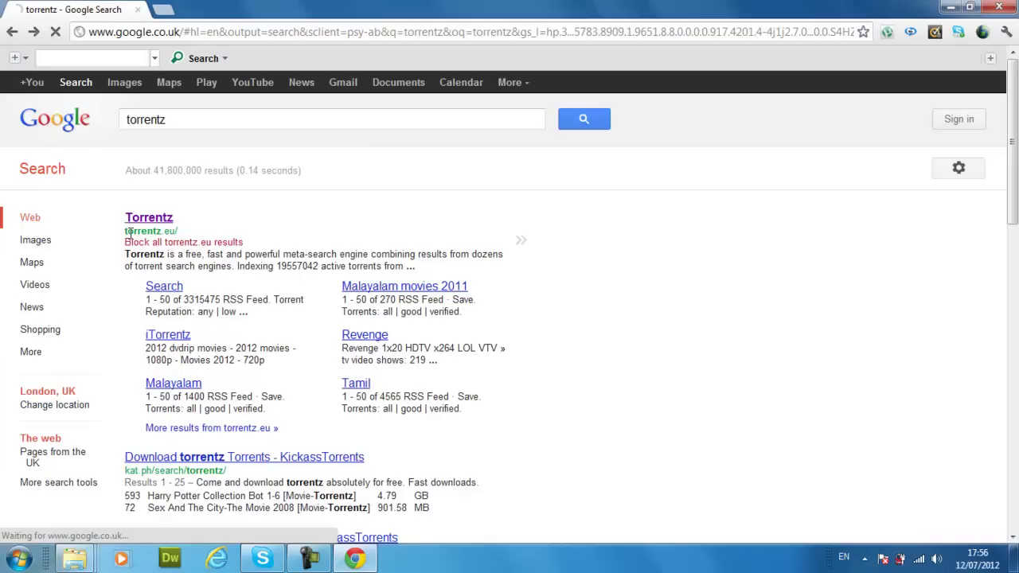
- Copy the torrentz.eu address shown under the first search result
{"action": "left_click_drag", "start_coordinate": [128, 231], "coordinate": [163, 231]}
{"action": "left_click", "coordinate": [204, 213]}
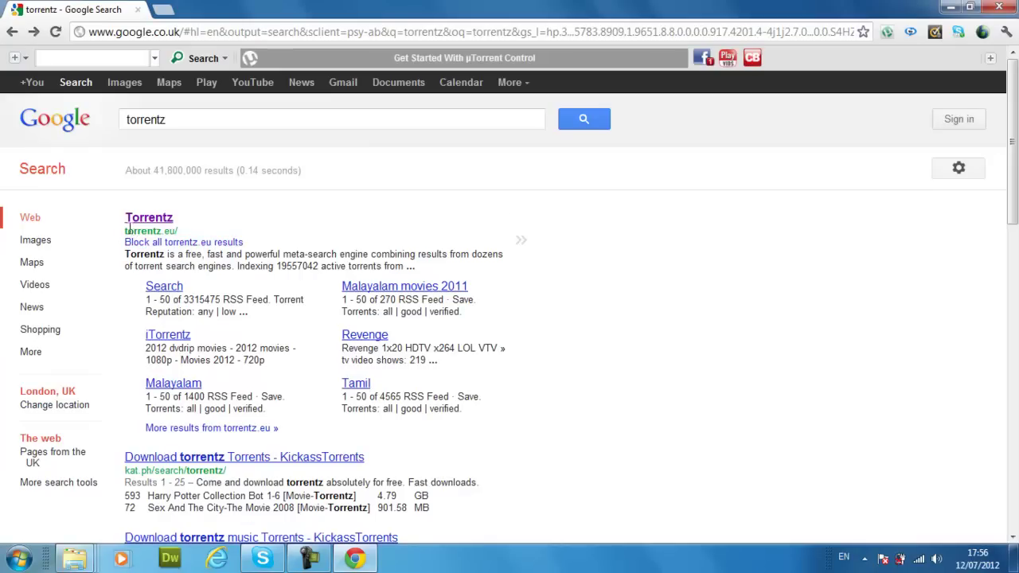
{"action": "left_click_drag", "start_coordinate": [126, 230], "coordinate": [178, 230]}
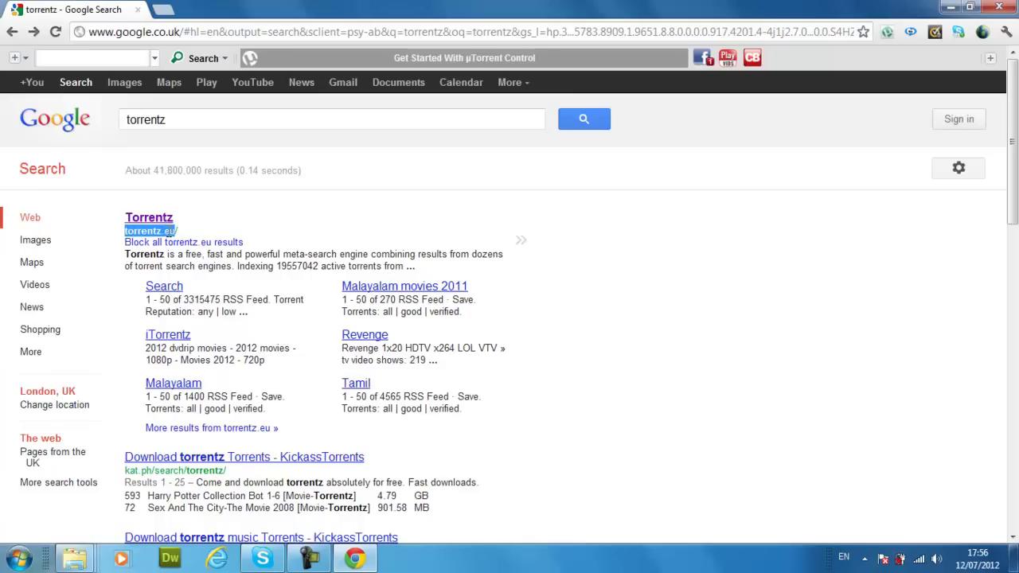
{"action": "right_click", "coordinate": [170, 230]}
{"action": "left_click", "coordinate": [195, 238]}
{"action": "left_click", "coordinate": [159, 31]}
{"action": "right_click", "coordinate": [162, 32]}
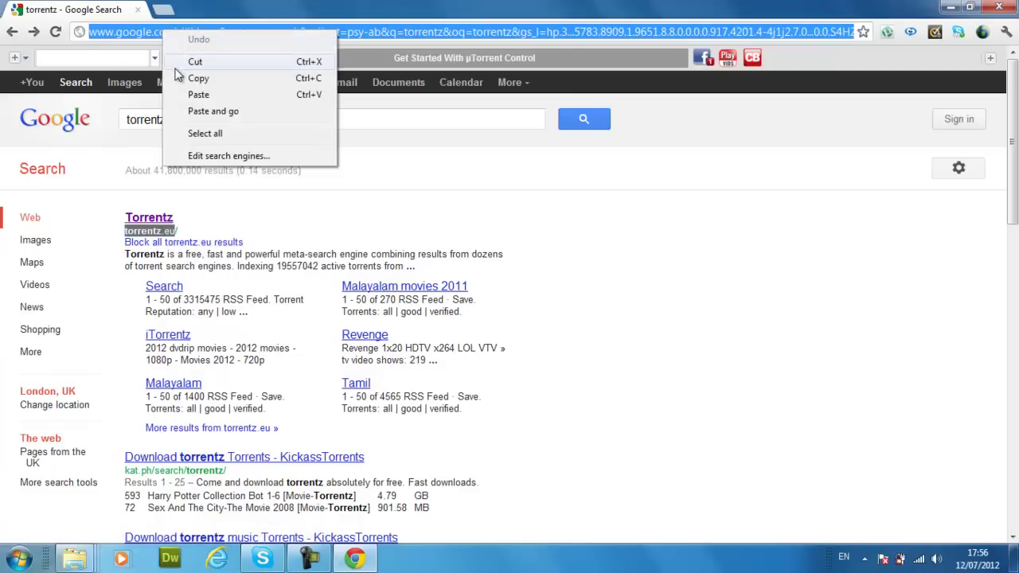
{"action": "left_click", "coordinate": [198, 95]}
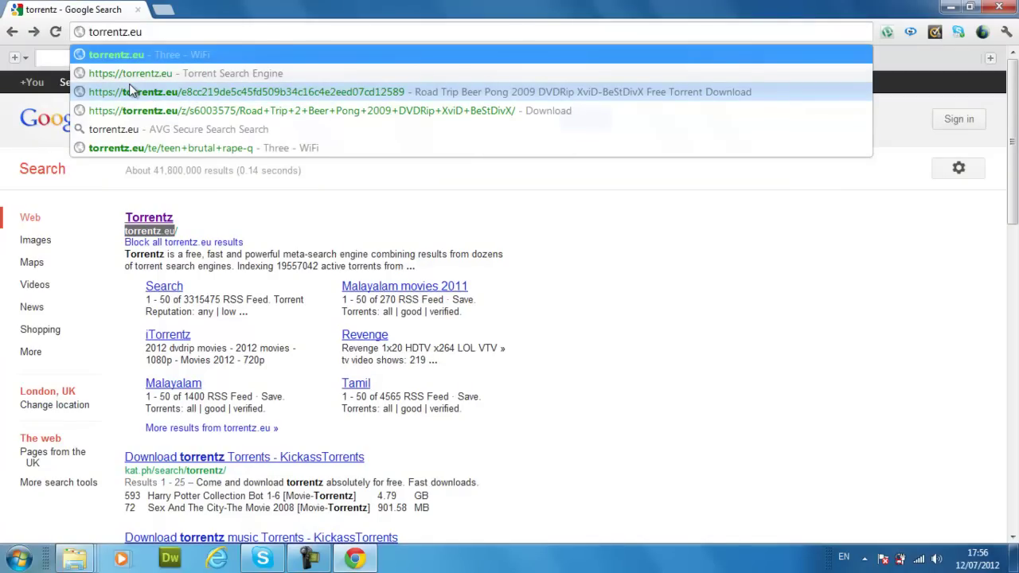
{"action": "type", "text": "htt"}
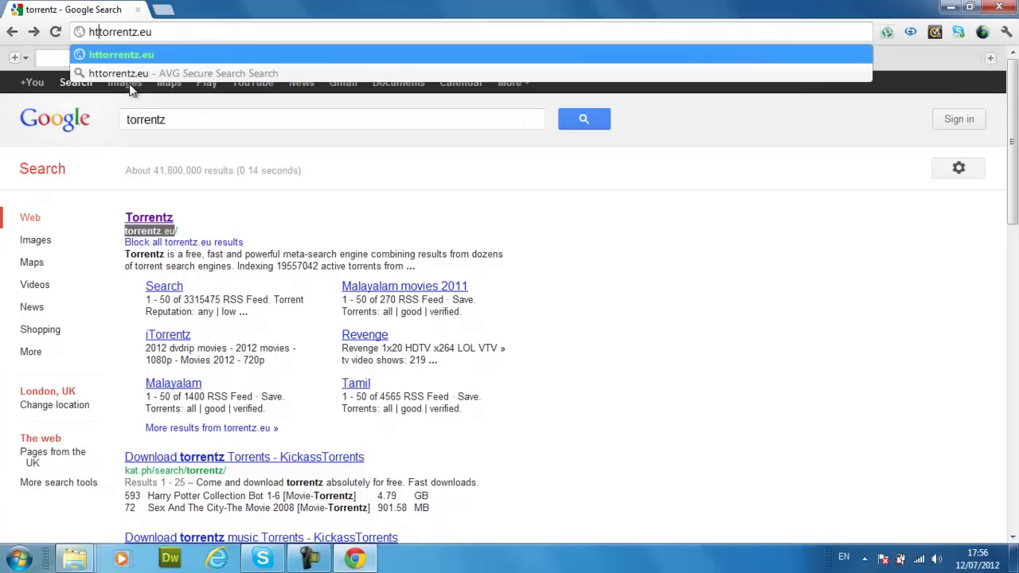
{"action": "type", "text": "ps://"}
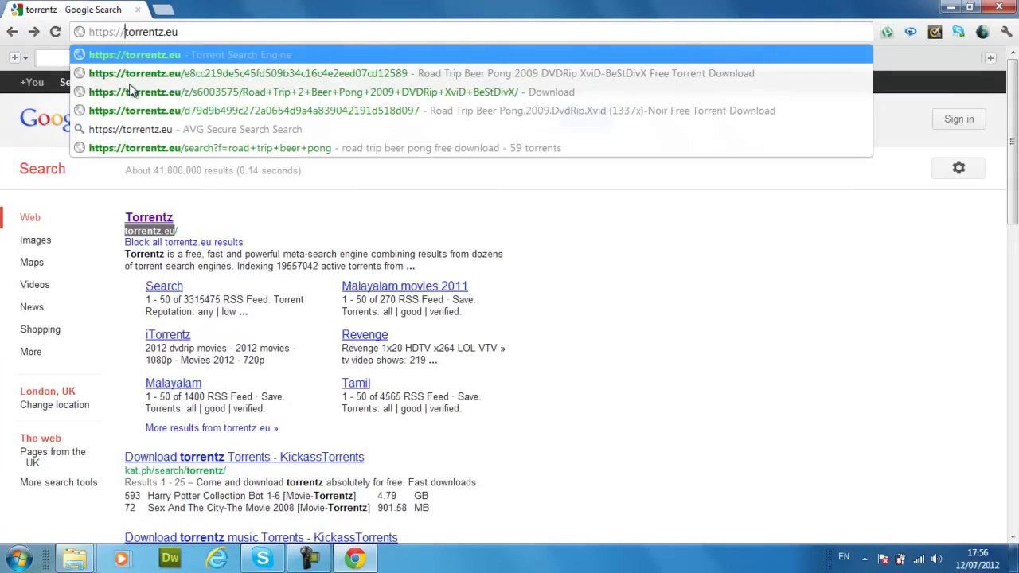
{"action": "key", "text": "Return"}
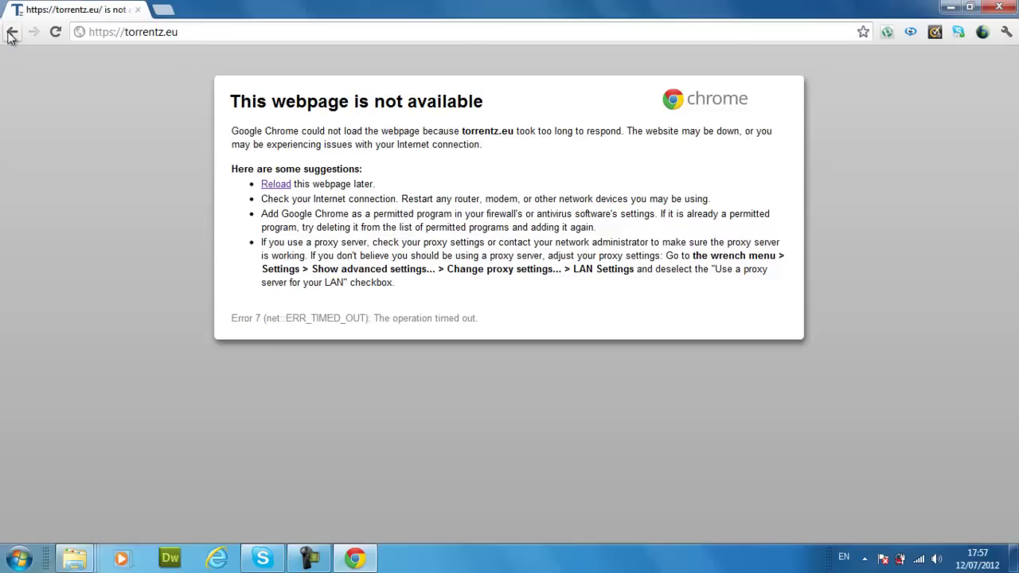
{"action": "left_click", "coordinate": [1007, 32]}
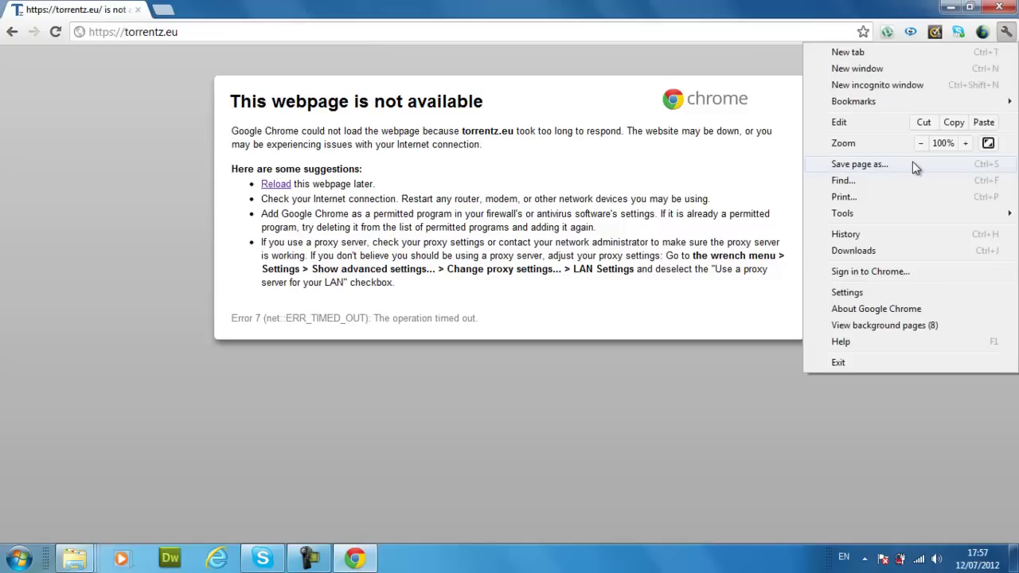
{"action": "left_click", "coordinate": [868, 293]}
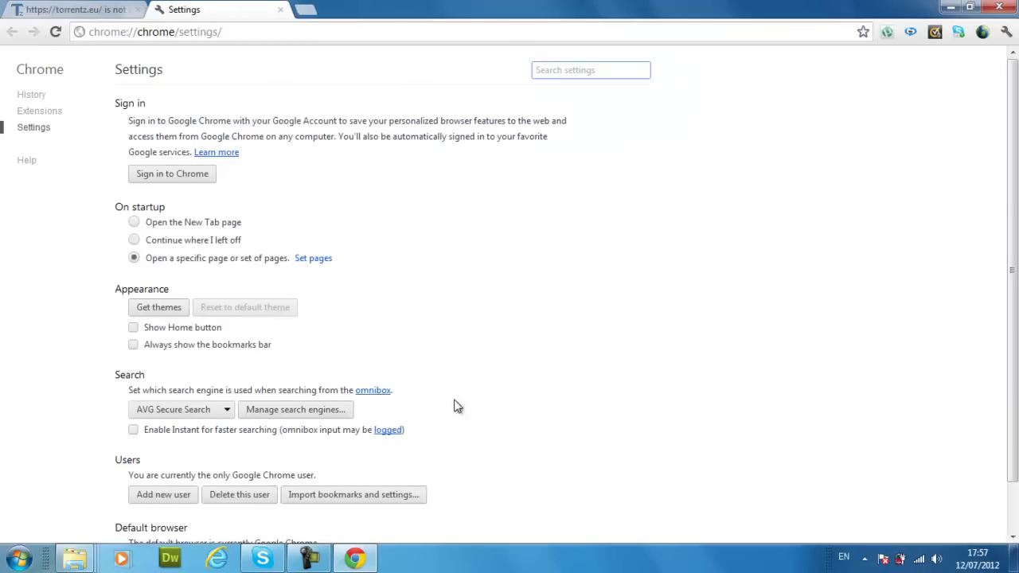
{"action": "left_click_drag", "start_coordinate": [1013, 265], "coordinate": [1012, 221]}
{"action": "left_click", "coordinate": [281, 10]}
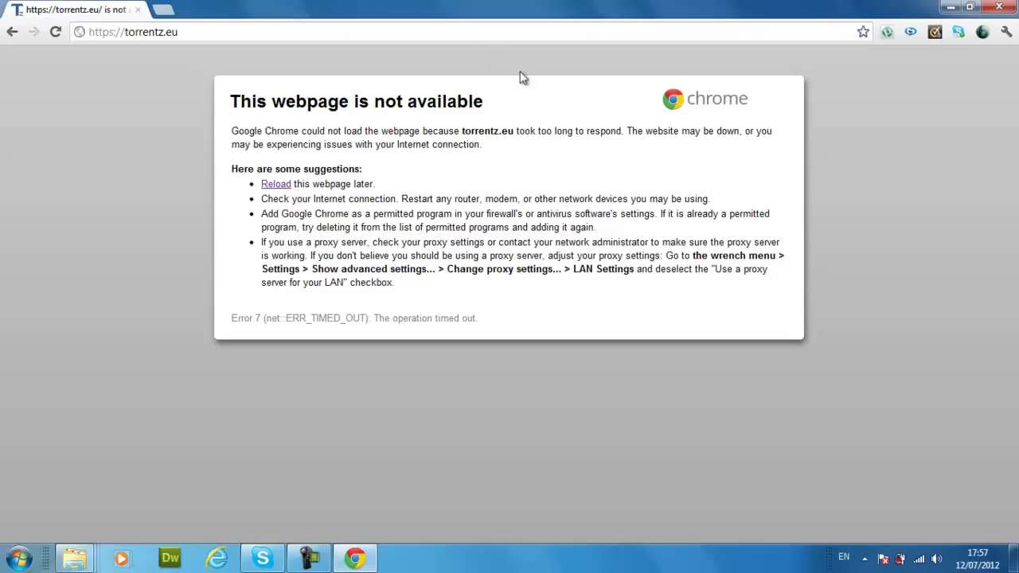
- Open the browser settings and show the advanced settings down to the Privacy section
{"action": "left_click", "coordinate": [1012, 35]}
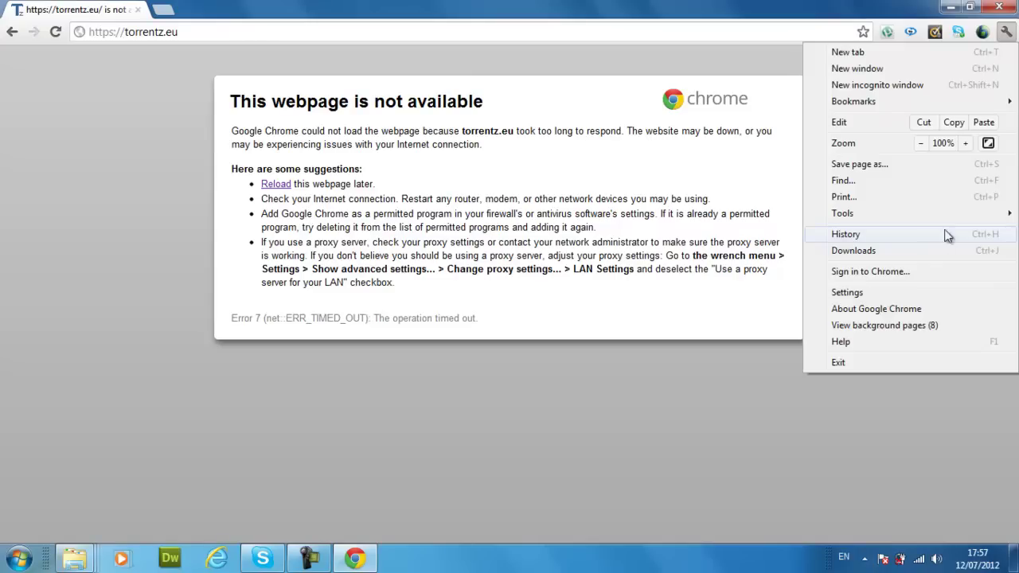
{"action": "left_click", "coordinate": [896, 294]}
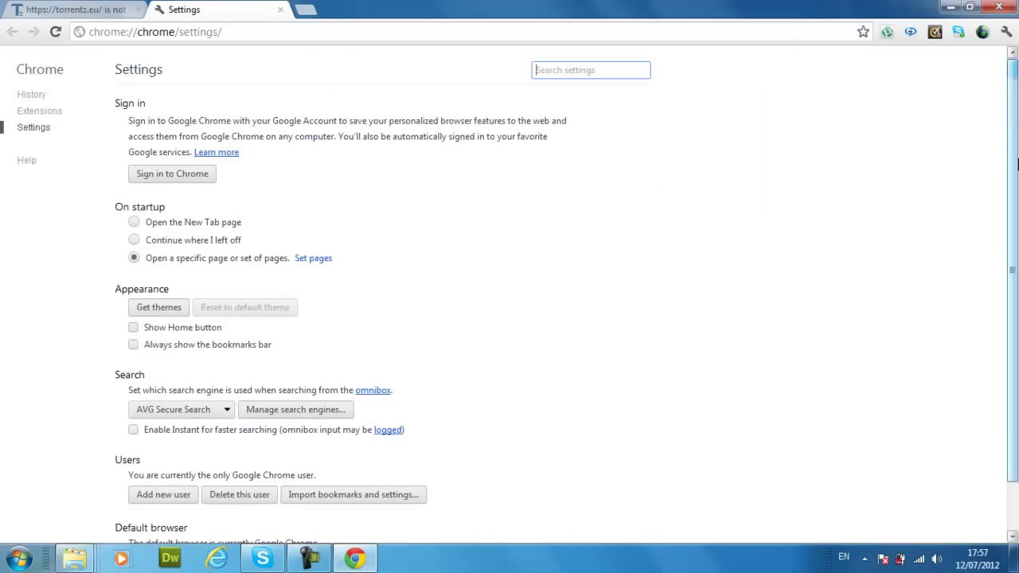
{"action": "left_click_drag", "start_coordinate": [1013, 178], "coordinate": [1015, 228]}
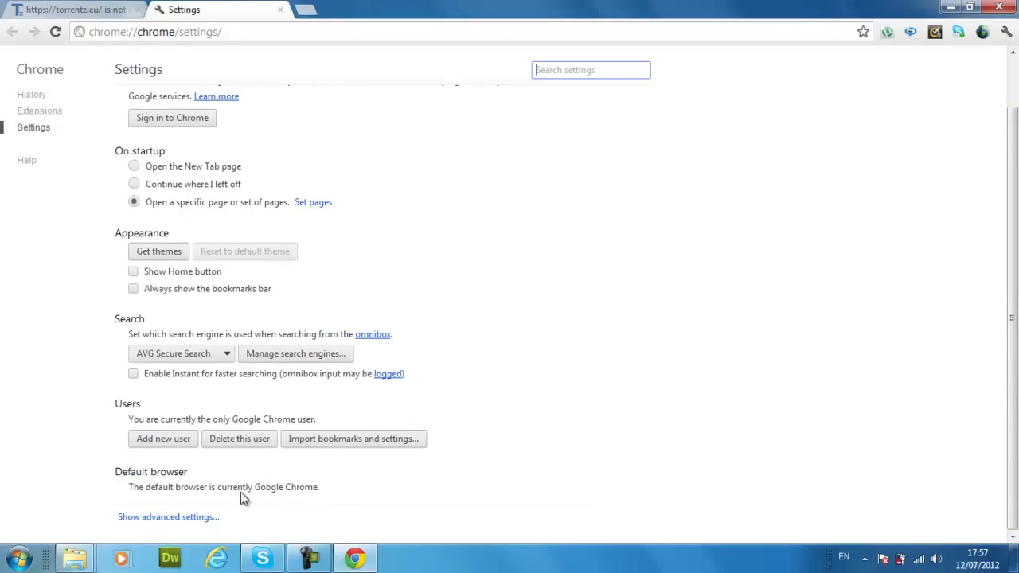
{"action": "left_click", "coordinate": [202, 517]}
{"action": "scroll", "coordinate": [1011, 266], "scroll_direction": "down", "scroll_amount": 1}
{"action": "left_click_drag", "start_coordinate": [1012, 265], "coordinate": [1014, 349]}
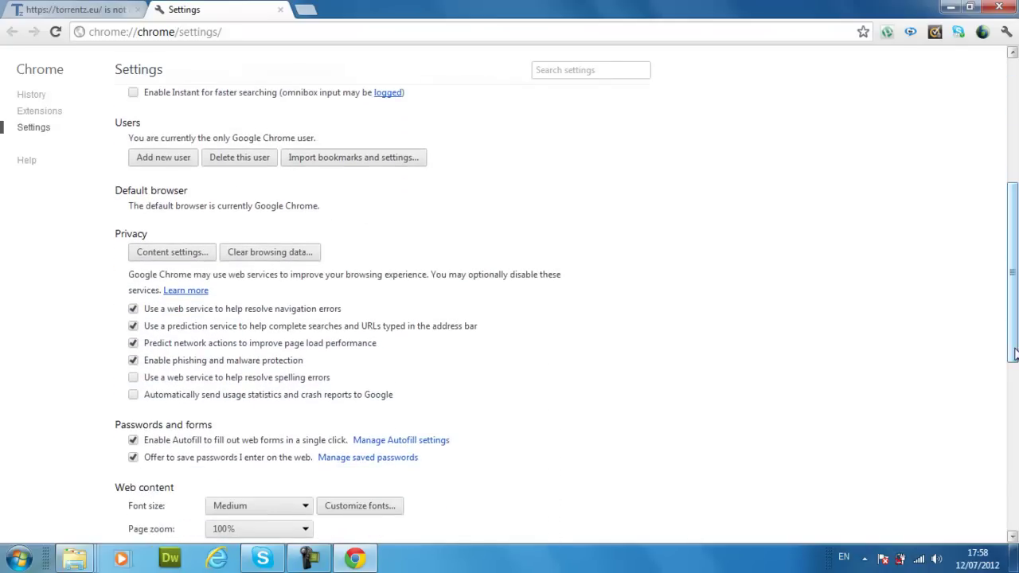
- Clear the past hour's browsing data, adding saved passwords and saved Autofill form data to the items being cleared
{"action": "left_click", "coordinate": [269, 255]}
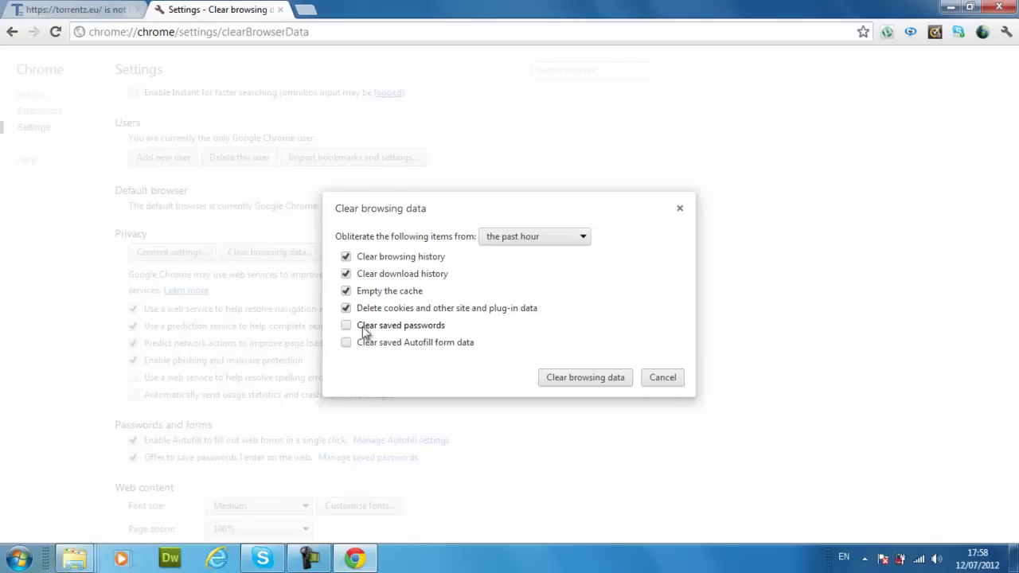
{"action": "left_click", "coordinate": [349, 326]}
{"action": "left_click", "coordinate": [349, 343]}
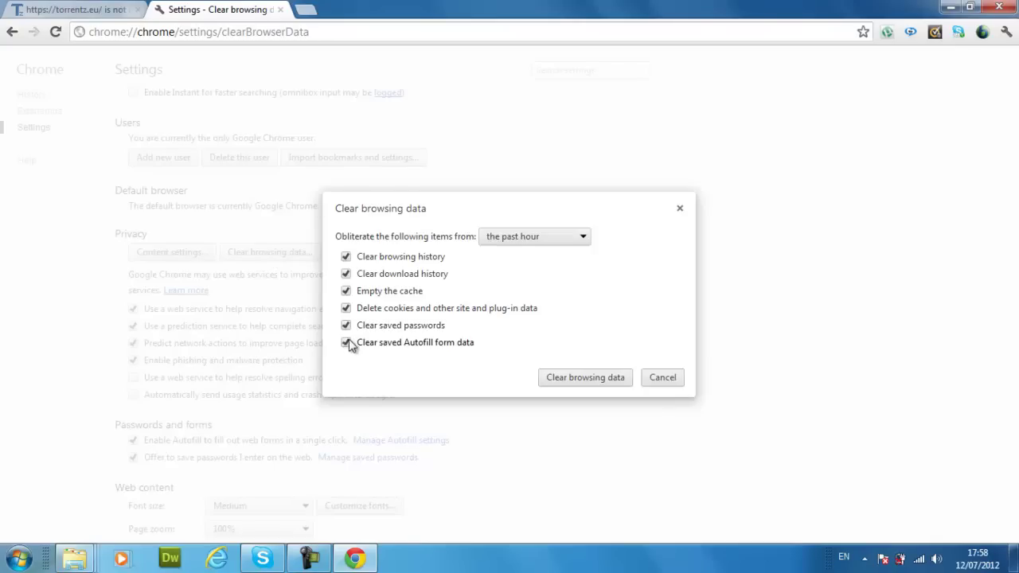
{"action": "left_click", "coordinate": [508, 241]}
{"action": "left_click", "coordinate": [508, 241]}
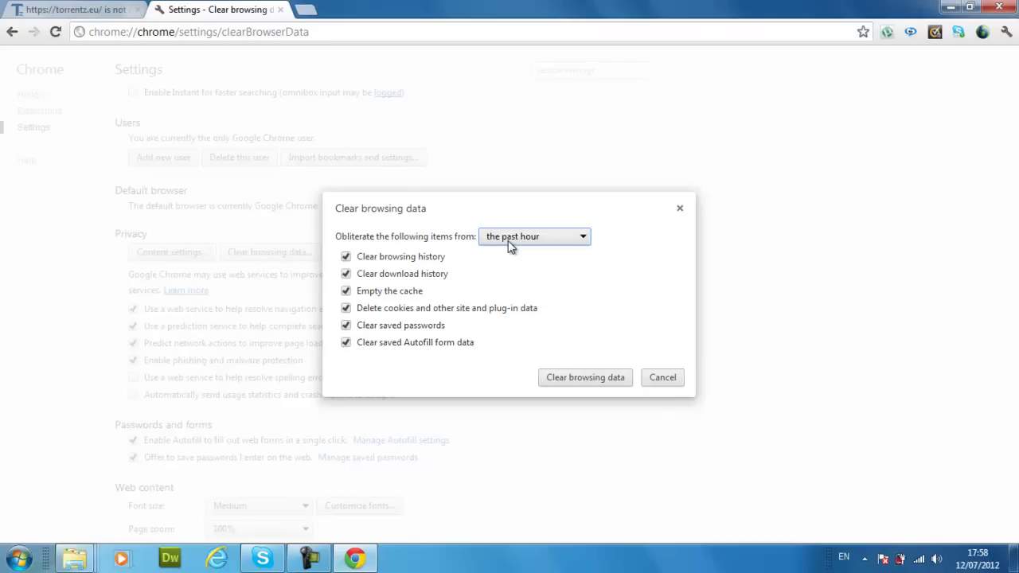
{"action": "left_click", "coordinate": [586, 382]}
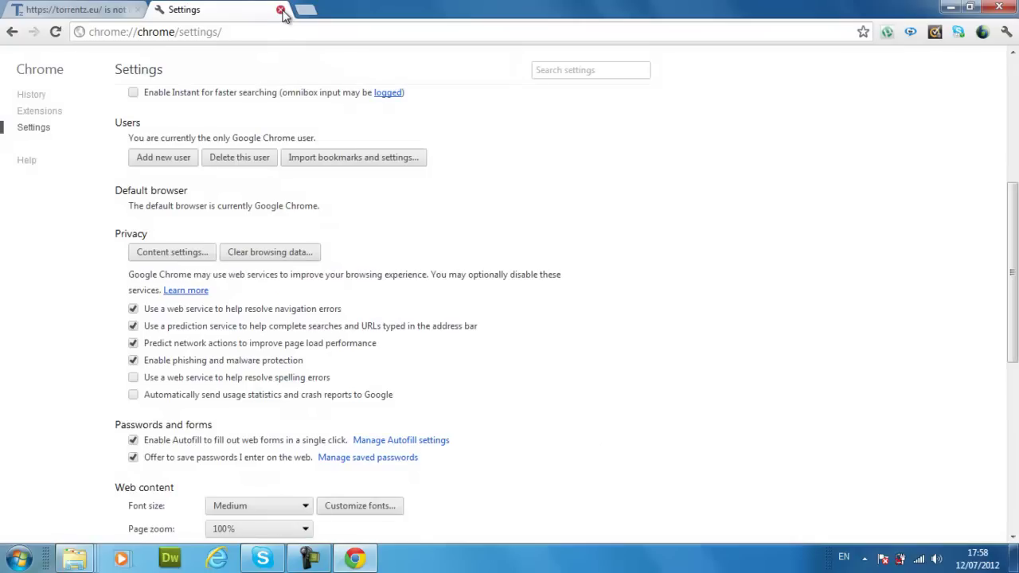
{"action": "left_click", "coordinate": [1000, 7]}
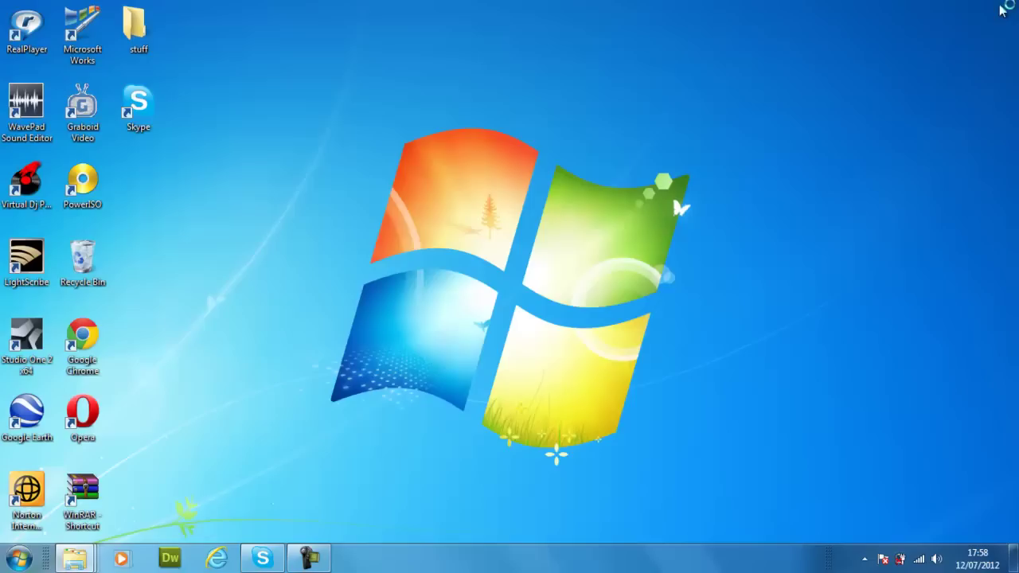
{"action": "left_click", "coordinate": [18, 557]}
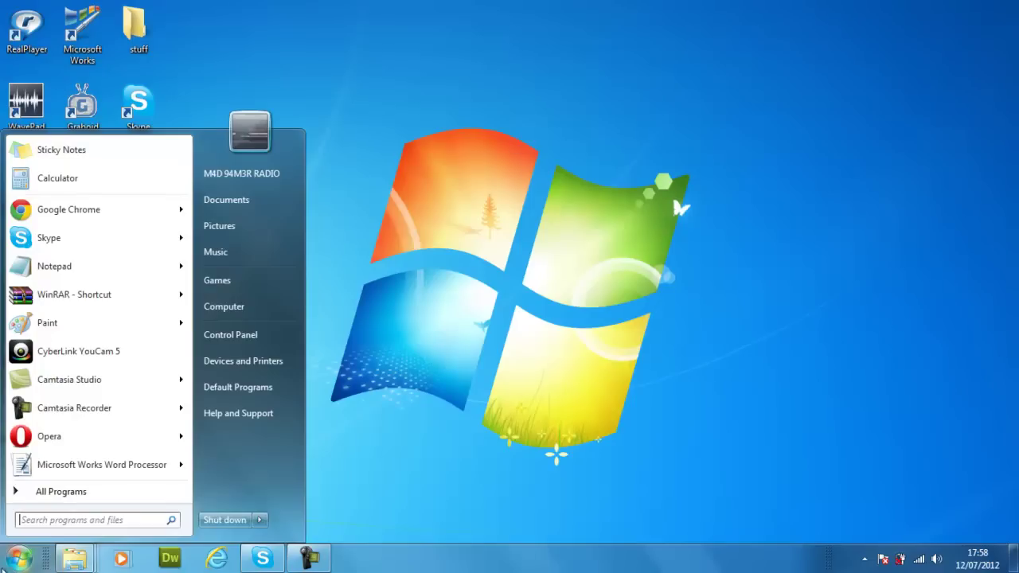
{"action": "left_click", "coordinate": [86, 213]}
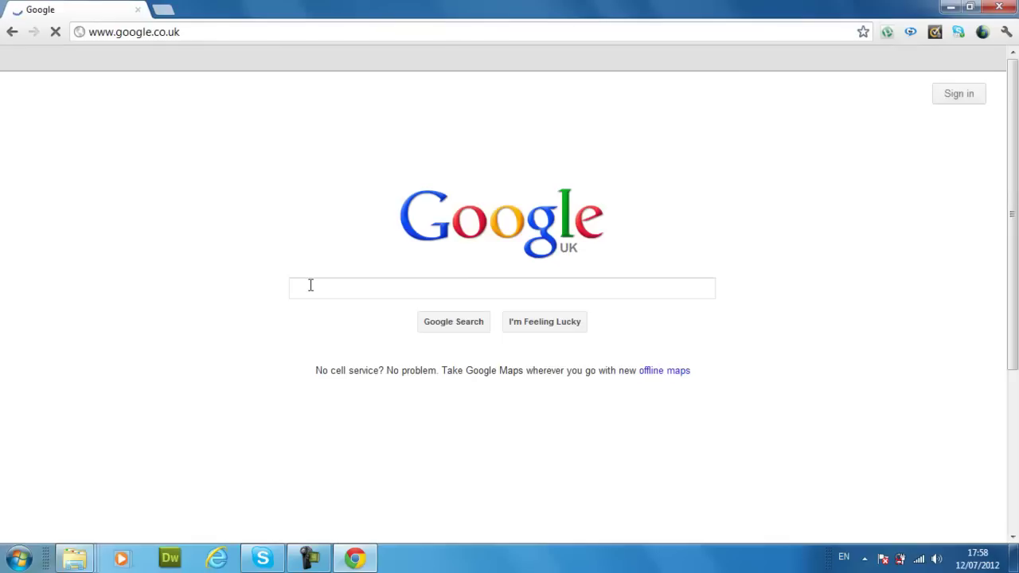
{"action": "type", "text": "to"}
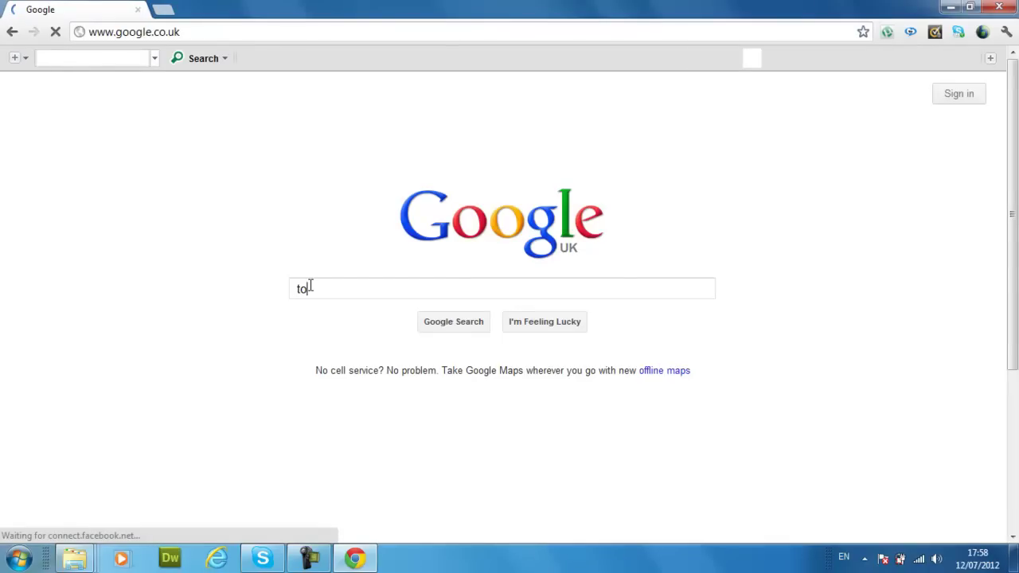
{"action": "type", "text": "rrentz"}
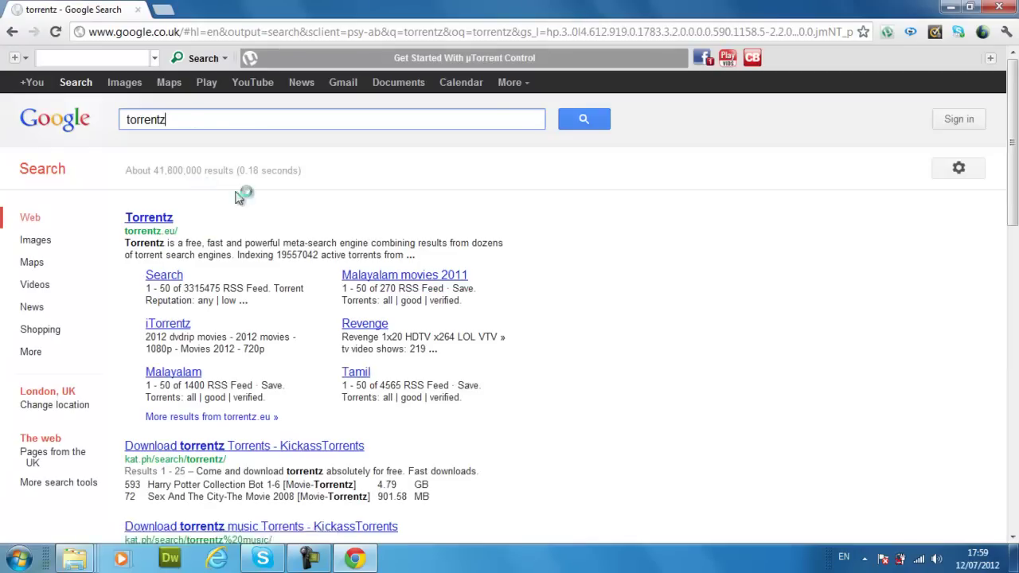
{"action": "left_click_drag", "start_coordinate": [125, 231], "coordinate": [170, 234]}
{"action": "right_click", "coordinate": [170, 232]}
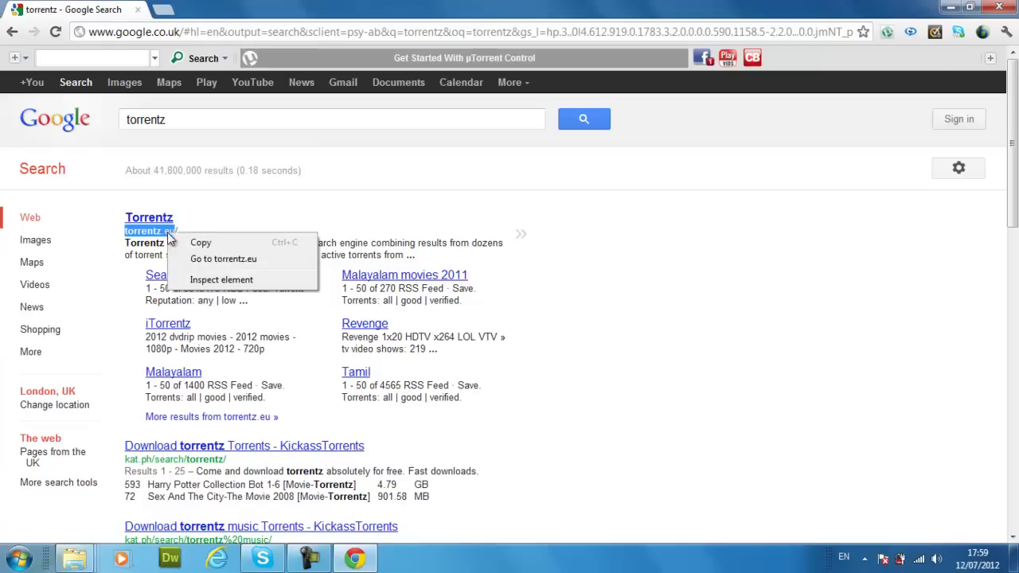
{"action": "left_click", "coordinate": [191, 241]}
{"action": "left_click", "coordinate": [182, 33]}
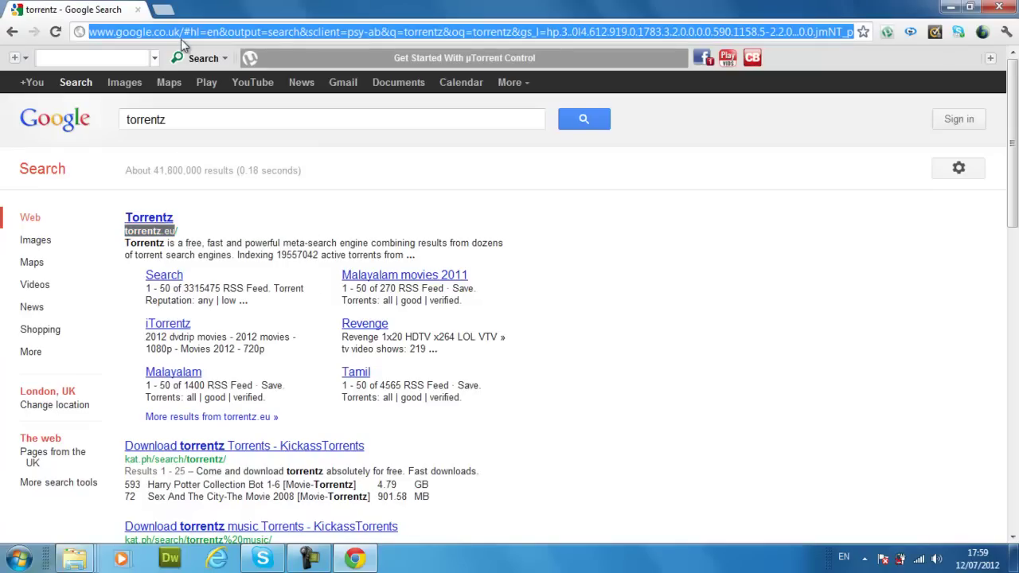
{"action": "key", "text": "ctrl+v"}
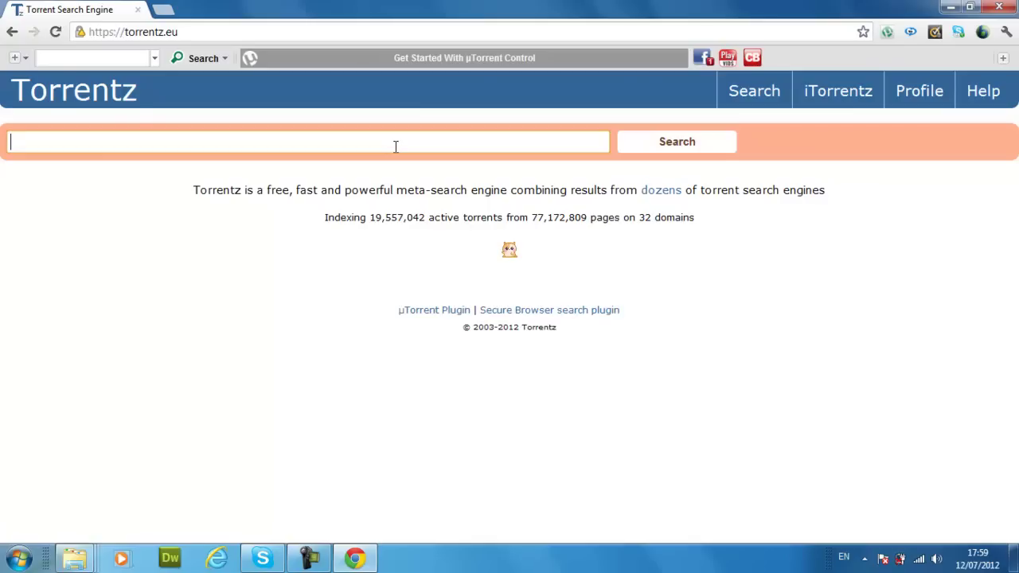
{"action": "left_click", "coordinate": [114, 32]}
{"action": "left_click", "coordinate": [114, 31]}
{"action": "left_click_drag", "start_coordinate": [124, 32], "coordinate": [84, 34]}
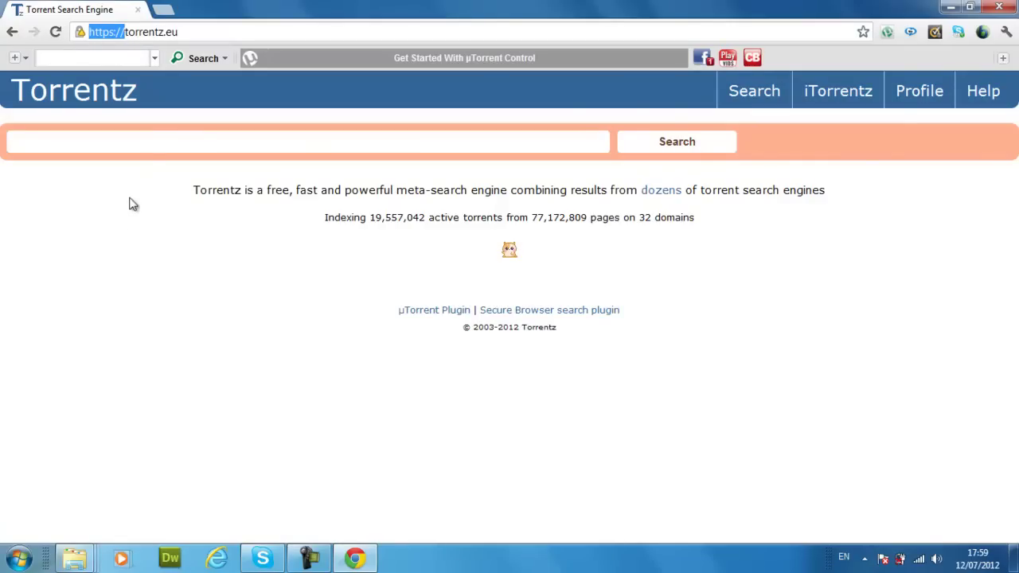
{"action": "left_click", "coordinate": [153, 144]}
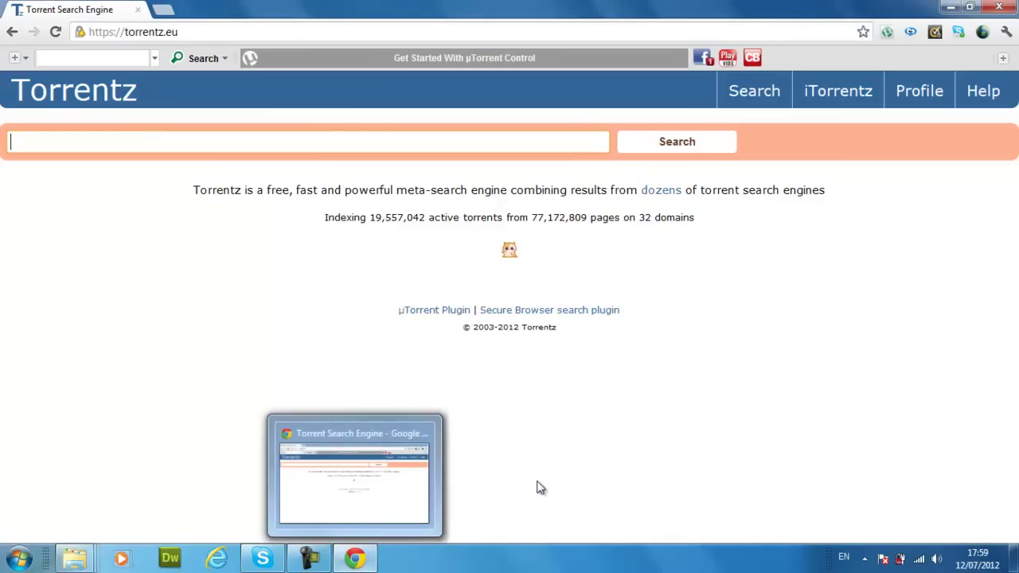
{"action": "mouse_move", "coordinate": [372, 555]}
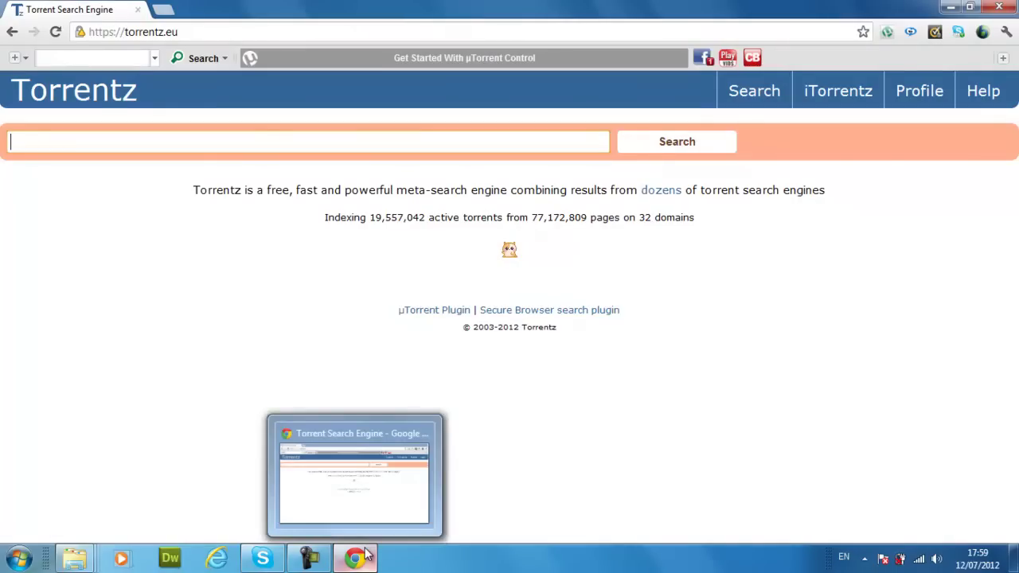